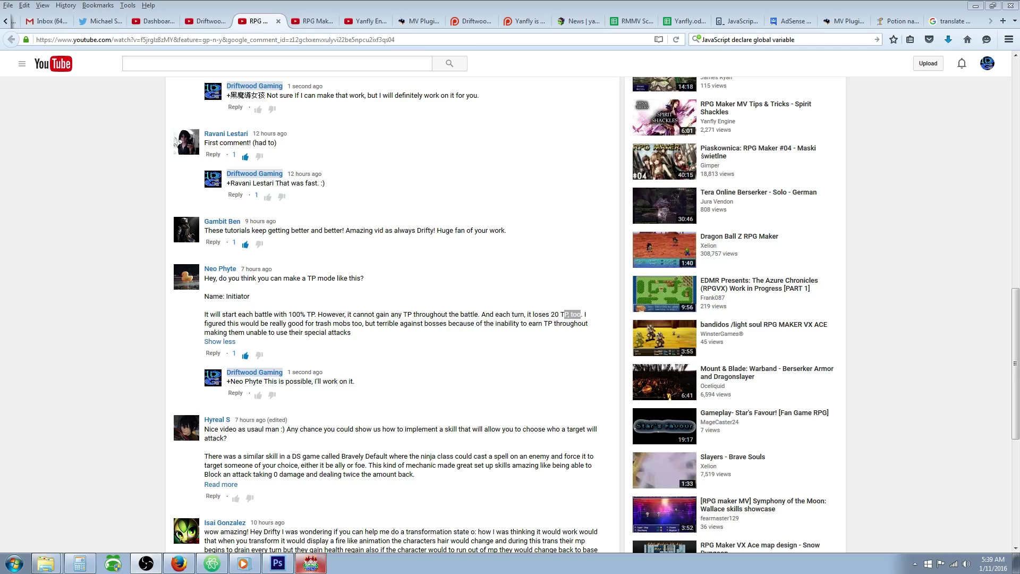
Read the viewer's Initiator TP mode request, then return to RPG Maker MV's YEP_EnhancedTP settings
click(376, 375)
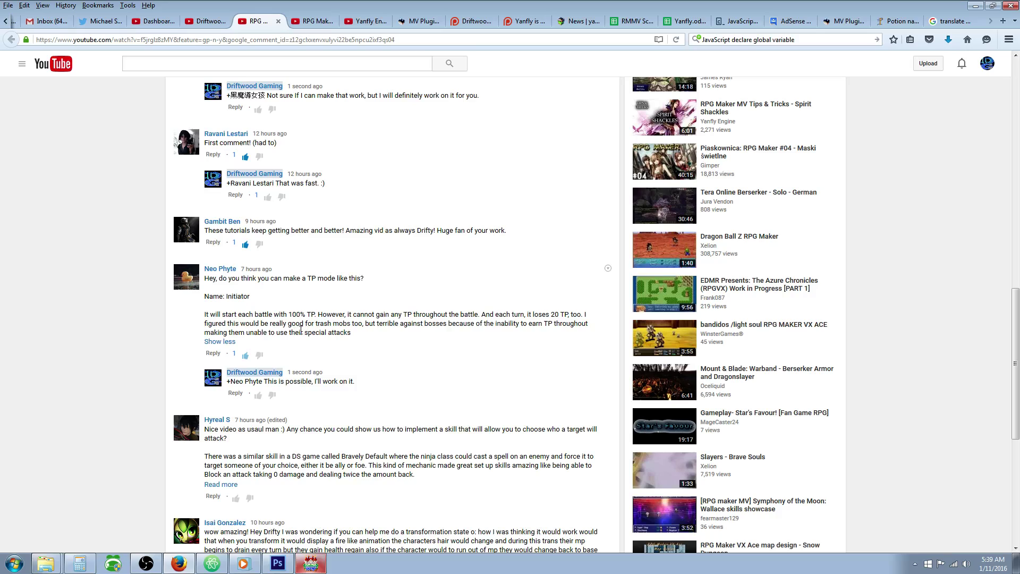
click(309, 564)
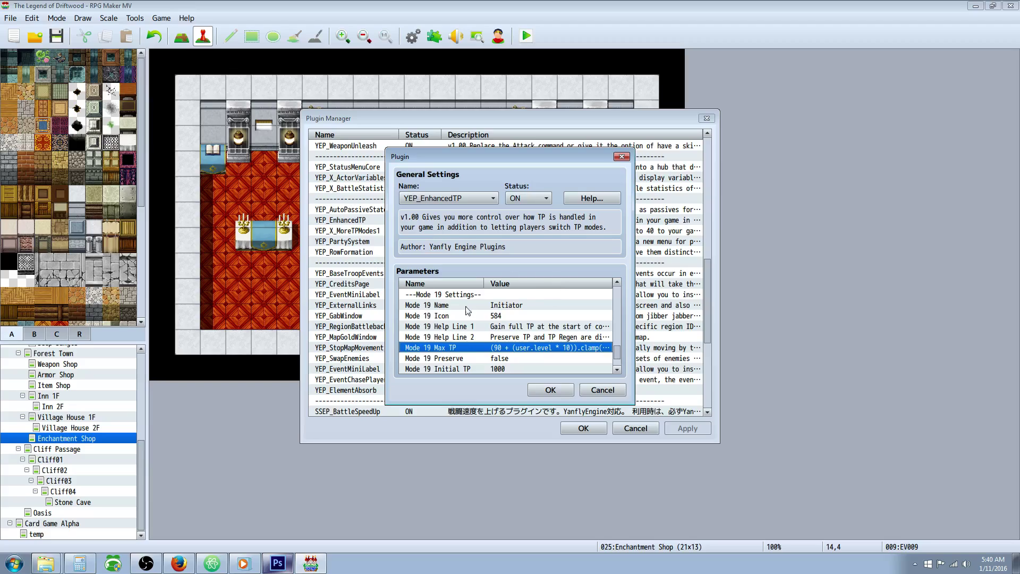
click(519, 306)
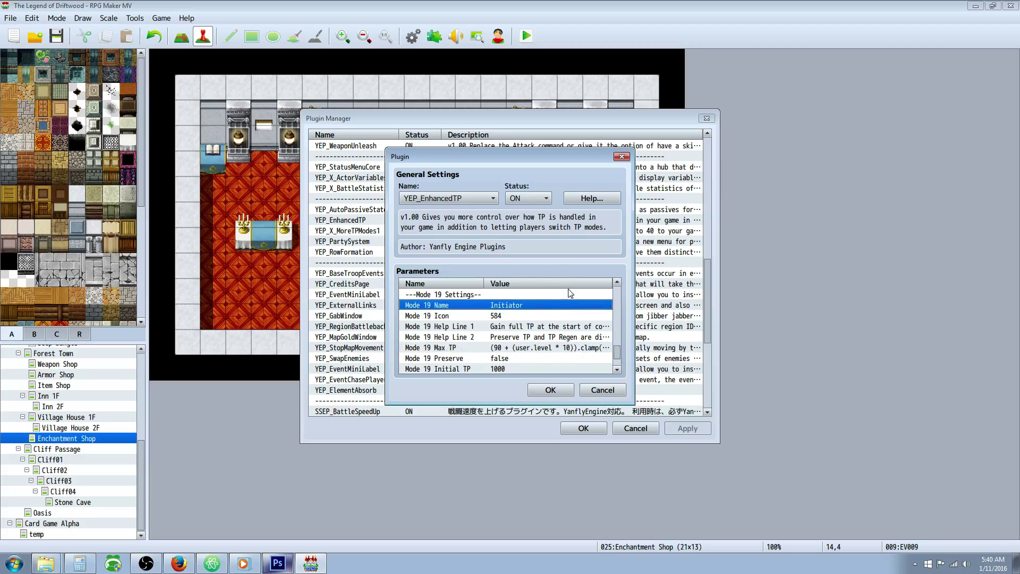
click(499, 316)
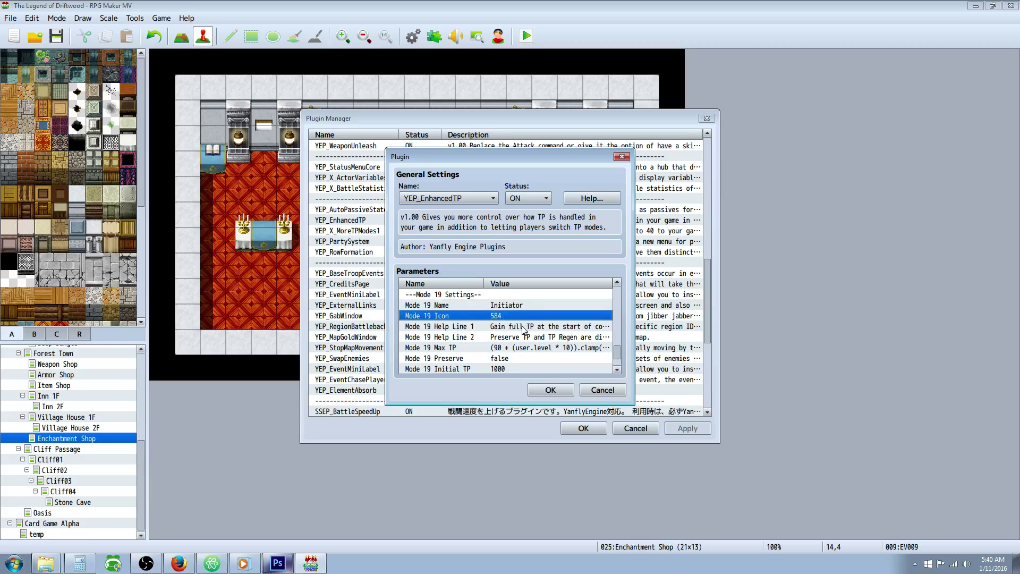
double_click(525, 328)
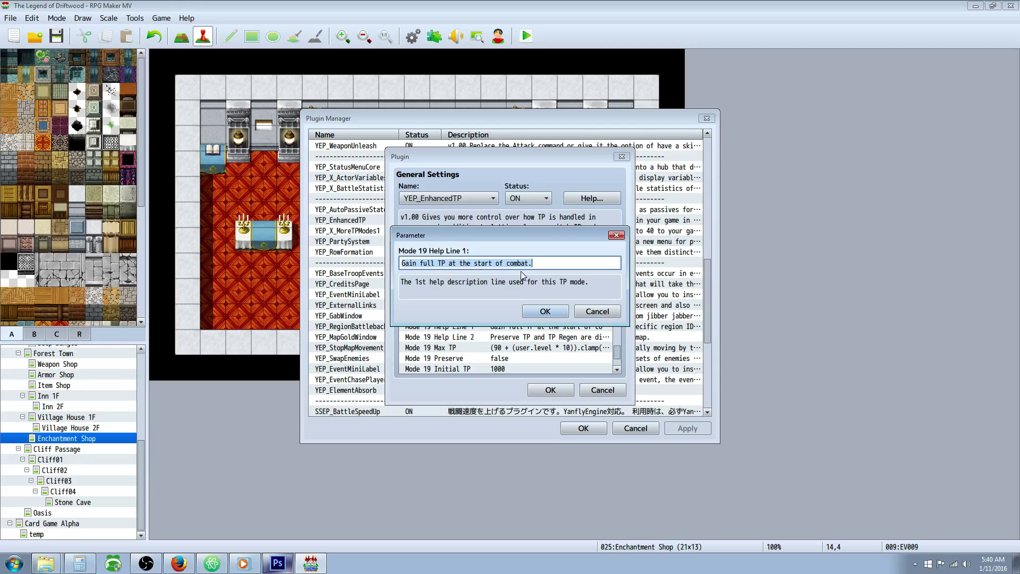
click(545, 311)
double_click(527, 338)
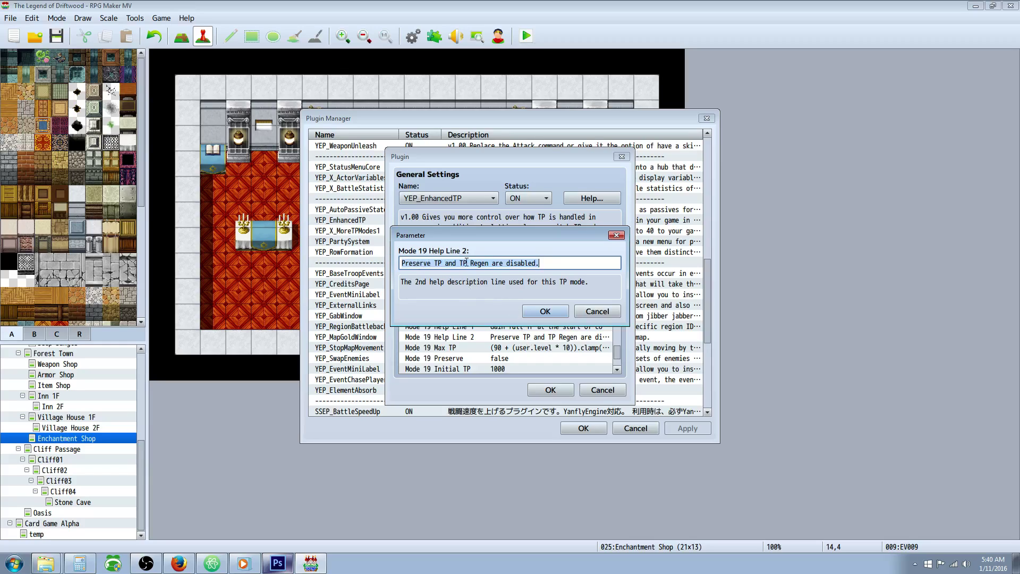
click(545, 311)
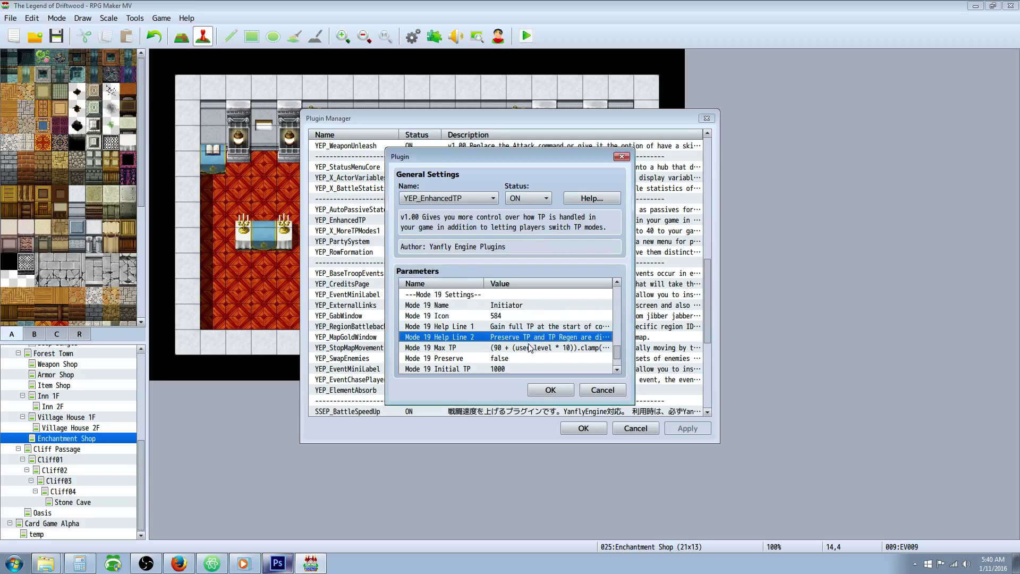
click(528, 348)
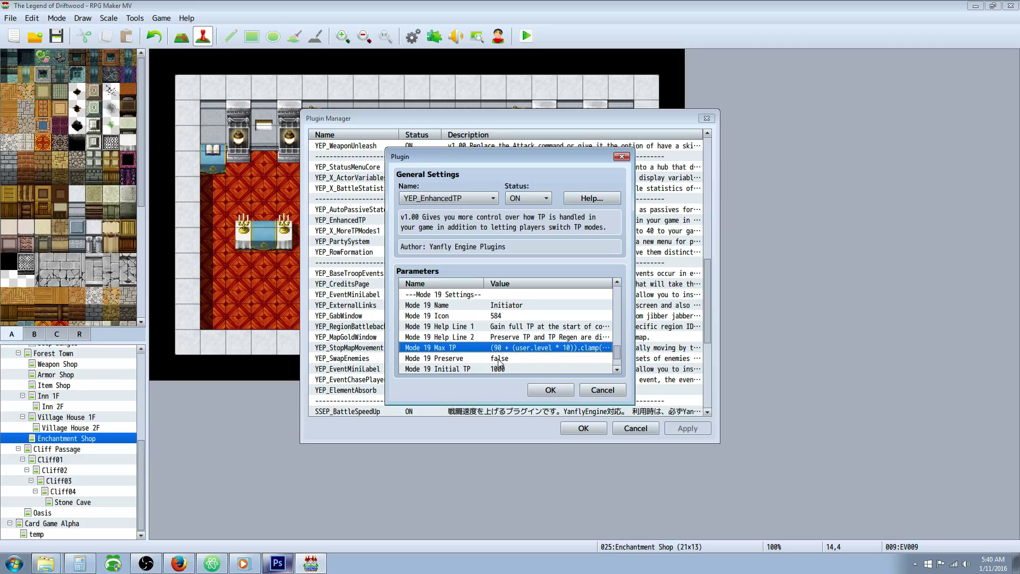
scroll(498, 374, down, 1)
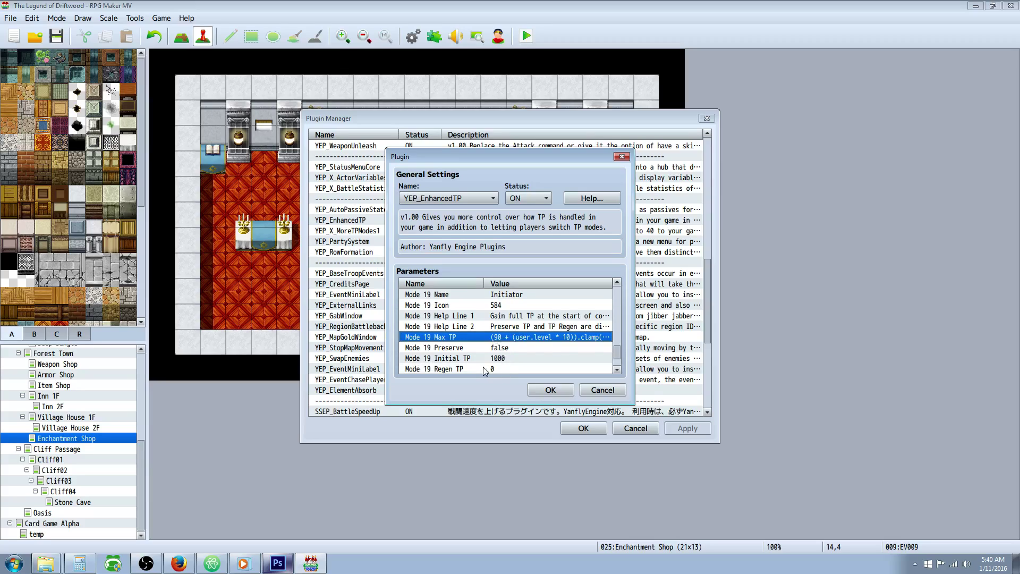
click(495, 368)
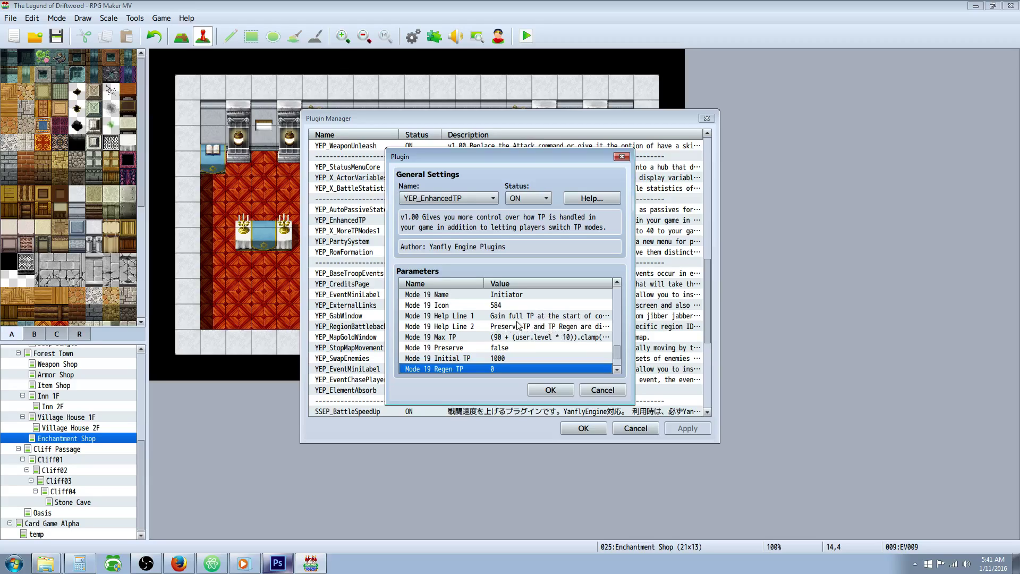
click(544, 327)
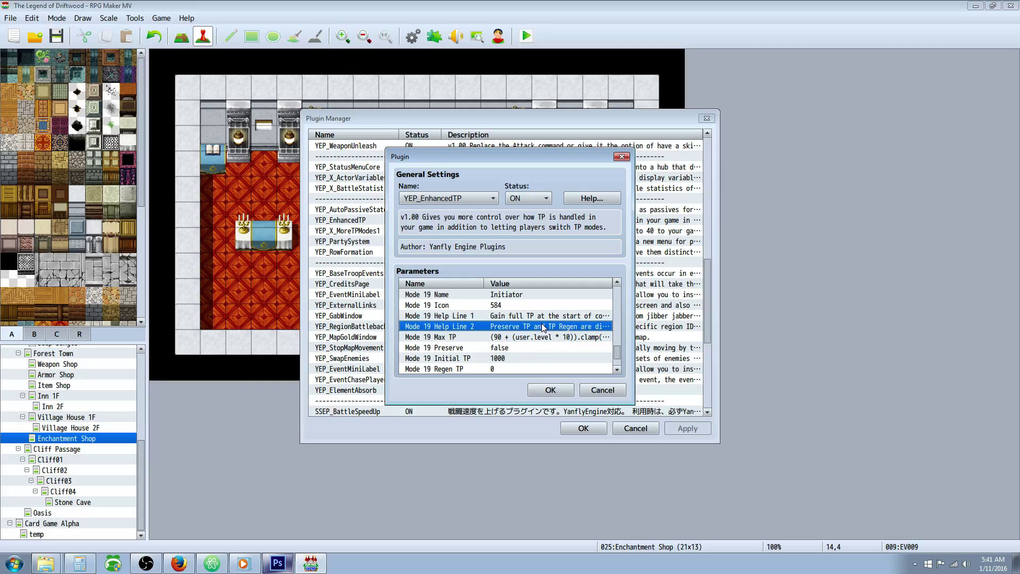
click(514, 360)
click(513, 366)
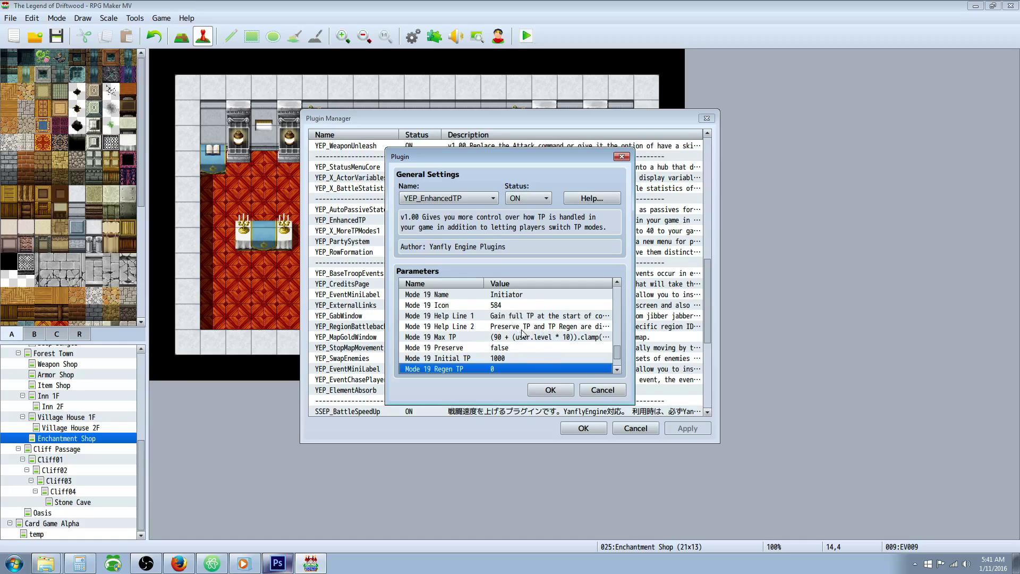
Open the Mode 19 Max TP formula and examine its (90 + (user.level * 10)) base
click(518, 338)
double_click(516, 340)
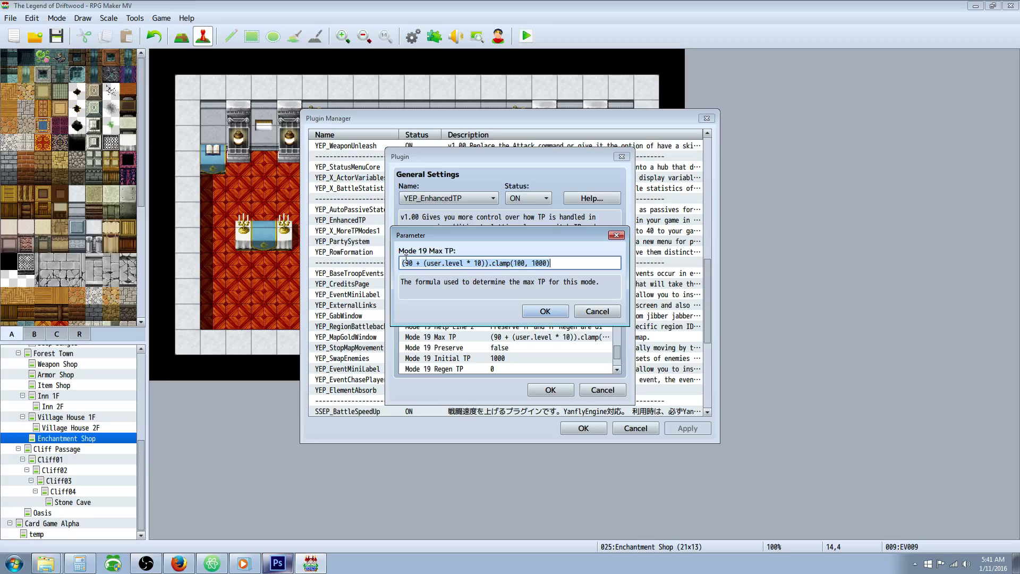
drag(402, 263, 484, 265)
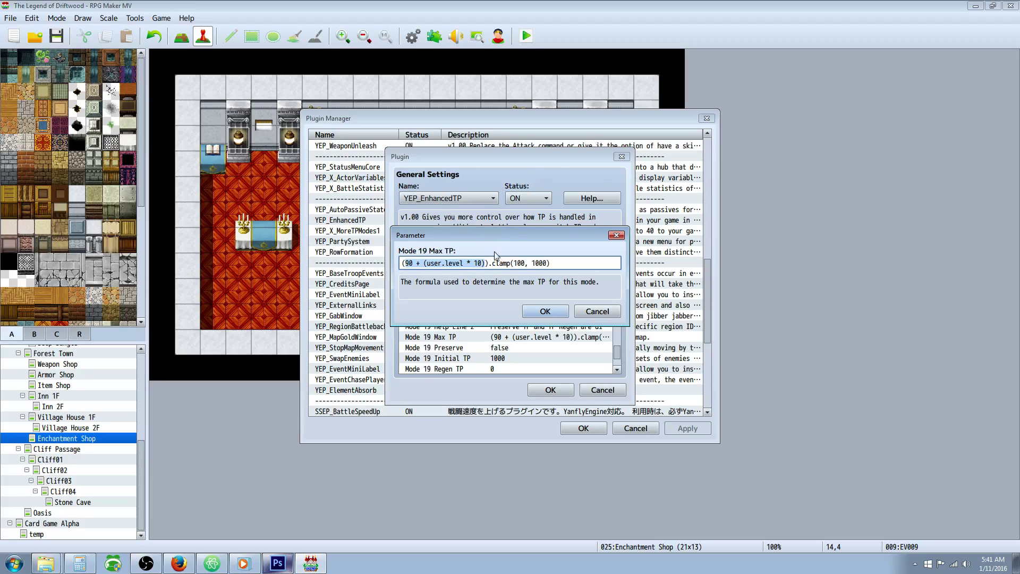
double_click(537, 263)
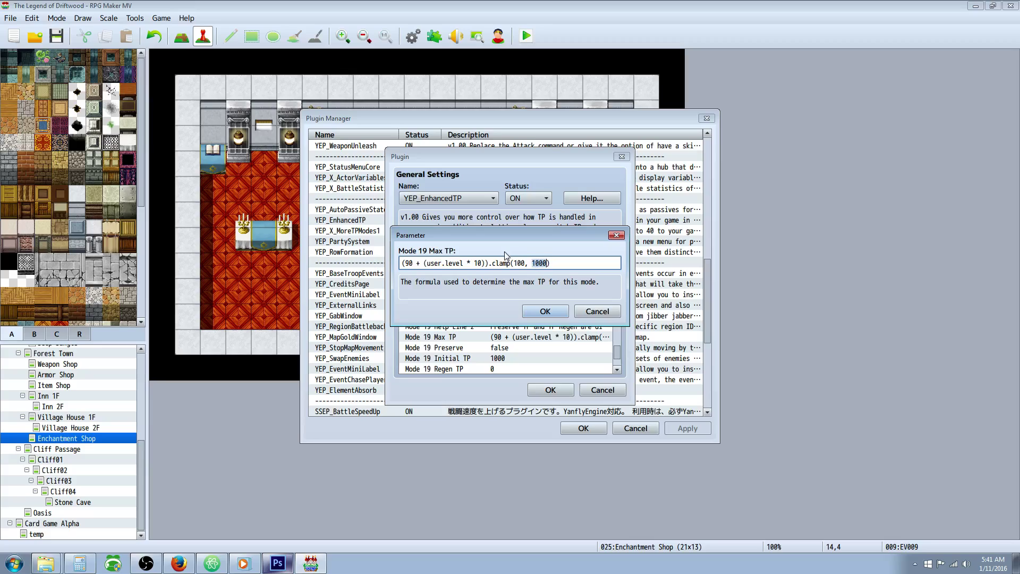
click(470, 263)
mouse_move(406, 261)
mouse_down()
mouse_move(484, 263)
mouse_move(397, 266)
mouse_up()
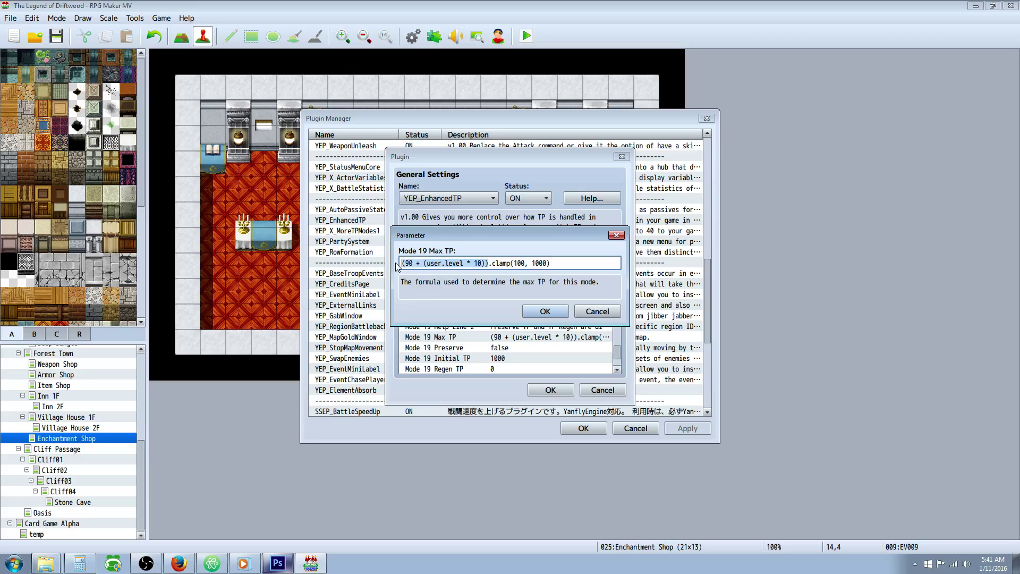
Confirm Max TP as (90 + (user.level * 10)).clamp(100, 1000) after checking the clamp limits
click(491, 263)
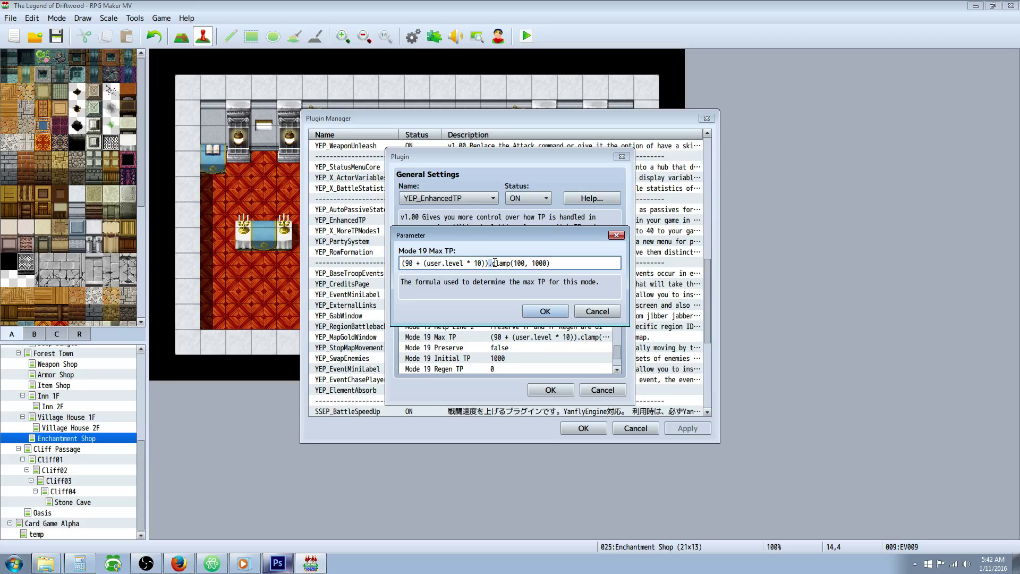
drag(494, 263, 514, 263)
click(515, 263)
drag(531, 263, 547, 263)
click(532, 263)
click(516, 262)
click(543, 309)
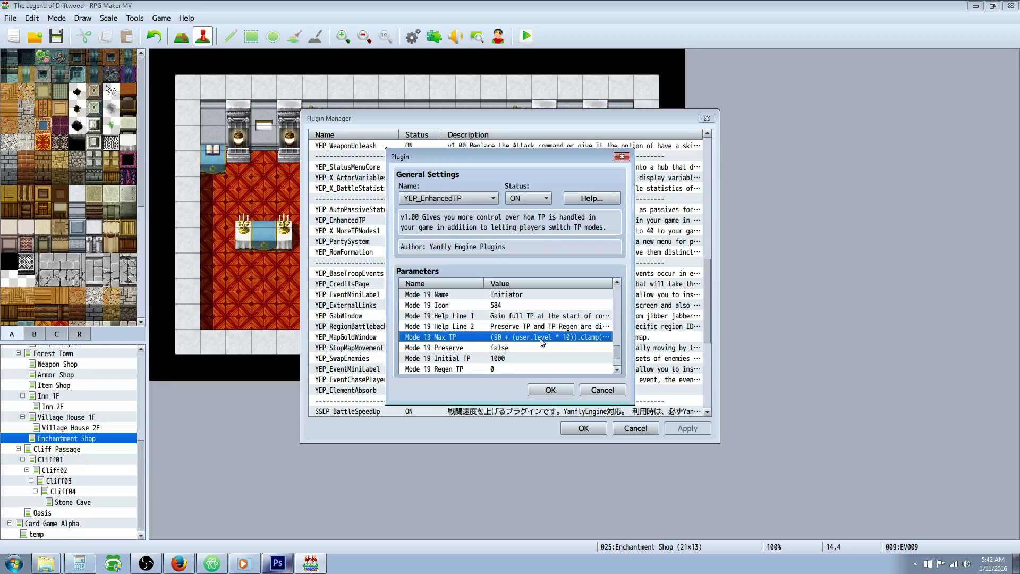
Keep Mode 19 Preserve set to false
scroll(513, 325, down, 2)
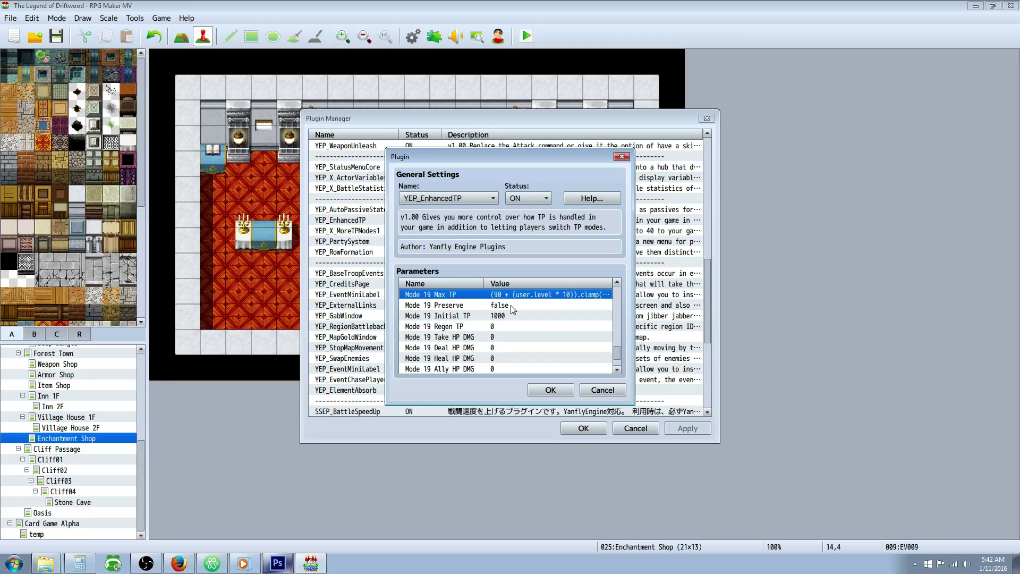
click(511, 305)
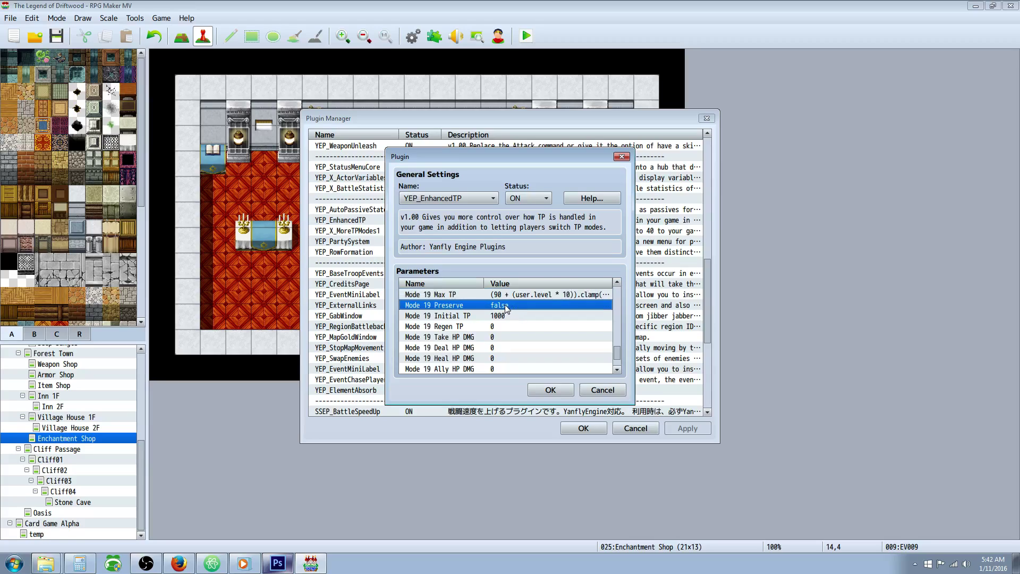
double_click(504, 304)
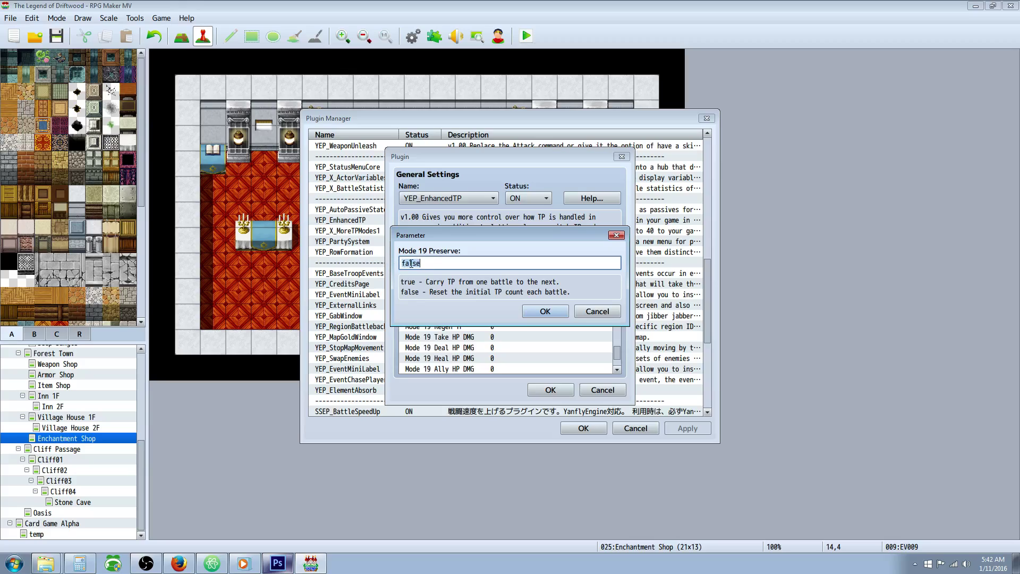
click(545, 311)
Keep Mode 19 Initial TP at 1000 and accept the YEP_EnhancedTP plugin settings
double_click(507, 316)
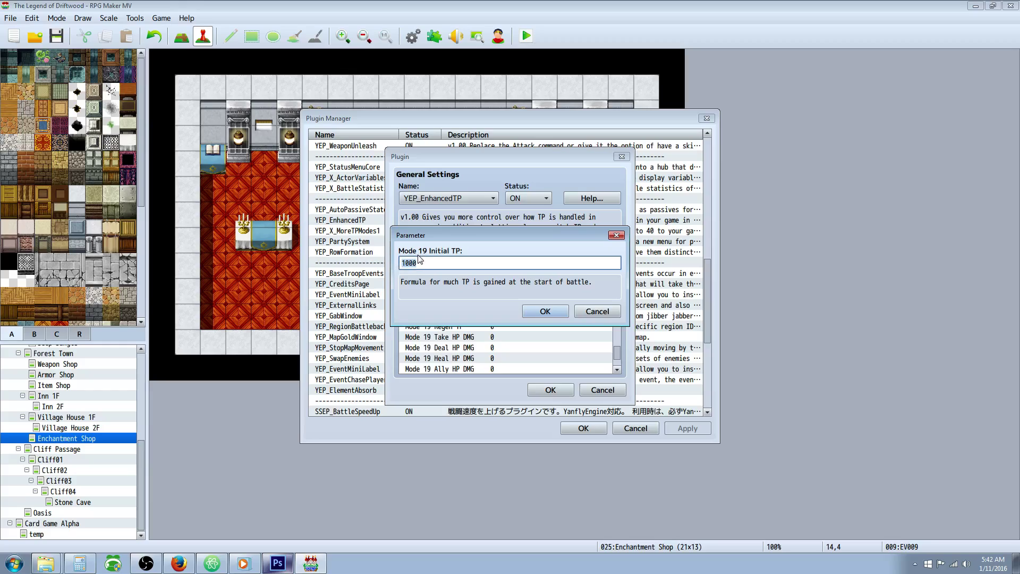
click(545, 312)
scroll(534, 313, down, 3)
scroll(534, 318, up, 5)
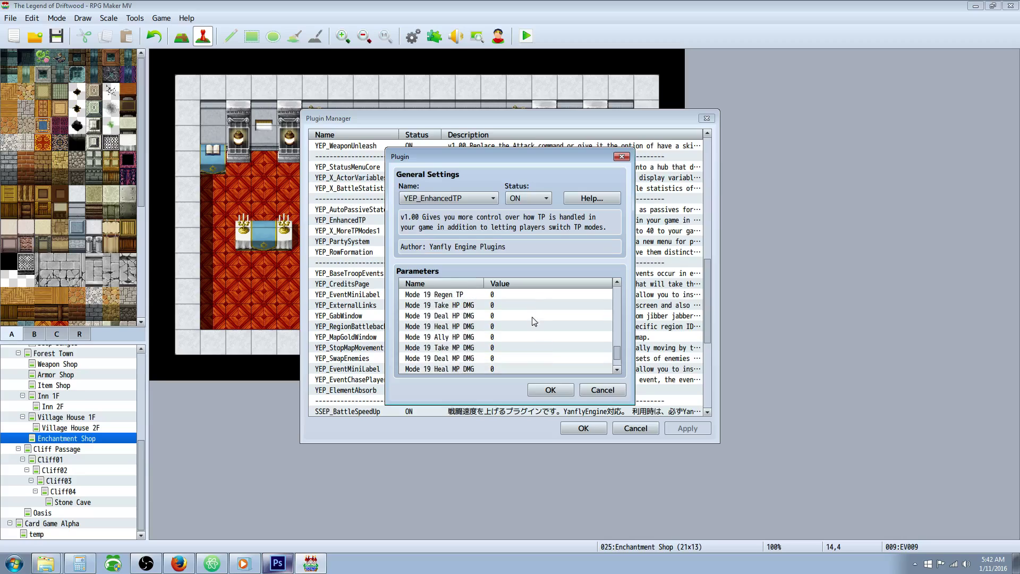
click(531, 350)
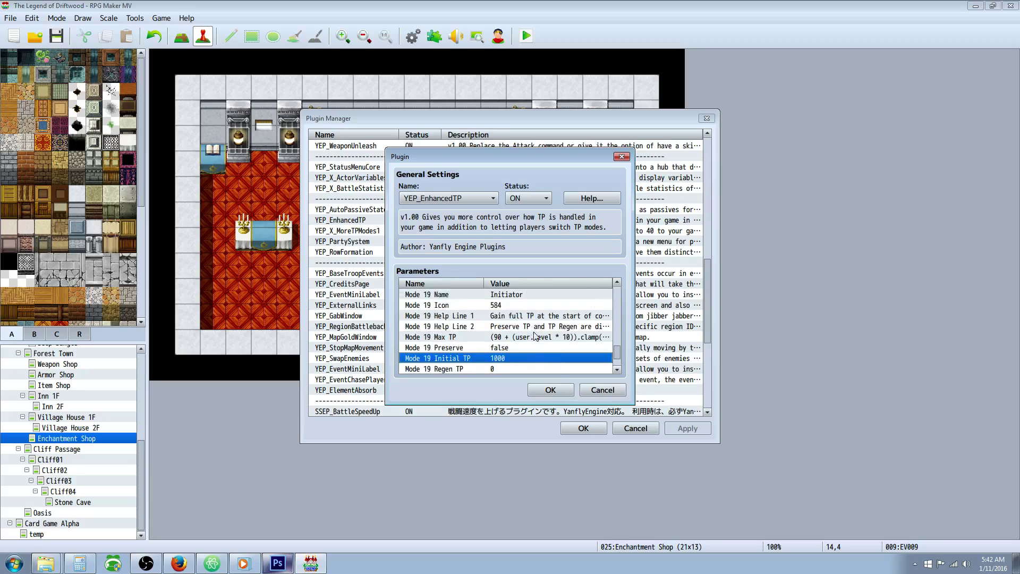
click(545, 391)
Apply the plugin list changes, save the project and launch a playtest
click(583, 428)
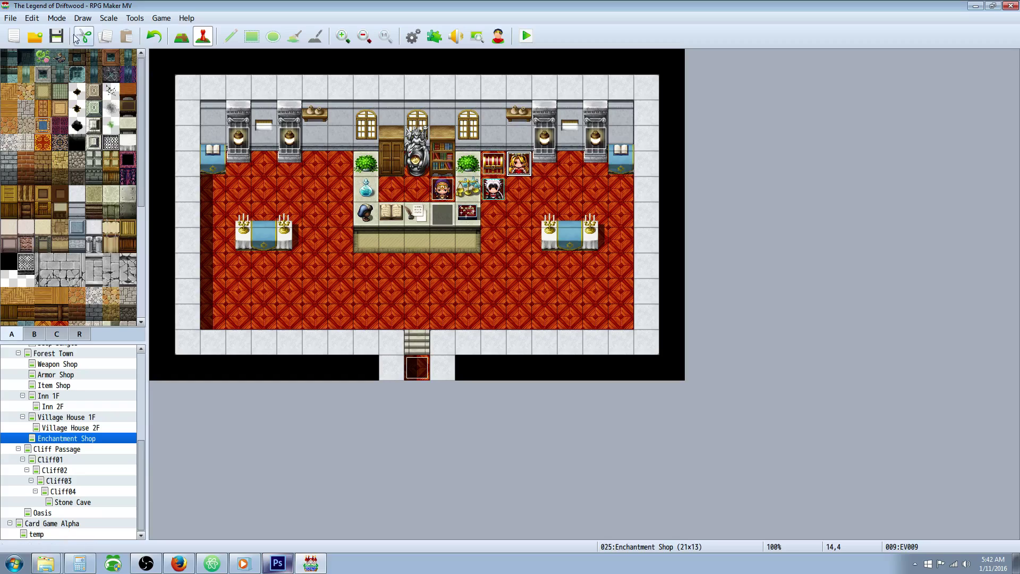
click(55, 35)
click(526, 36)
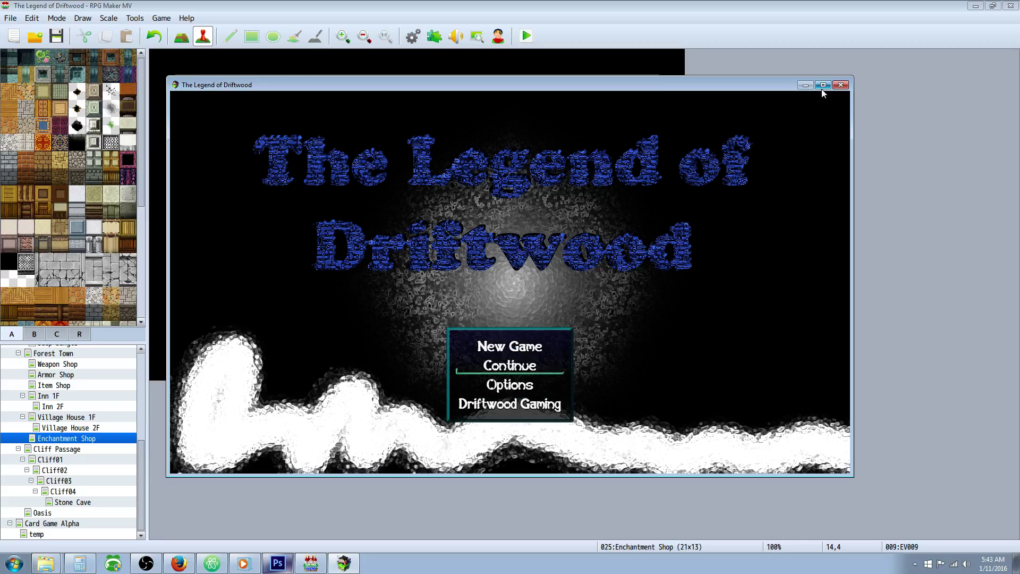
Start a New Game, dismiss the Vildebeast Card message and trigger a ghost battle
key(Up)
key(Return)
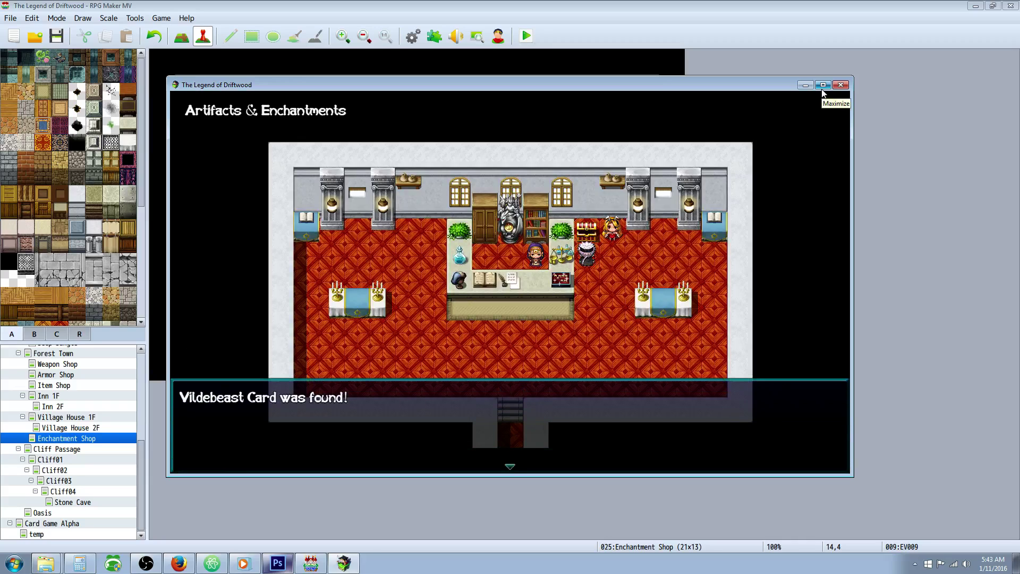
key(Return)
key(Escape)
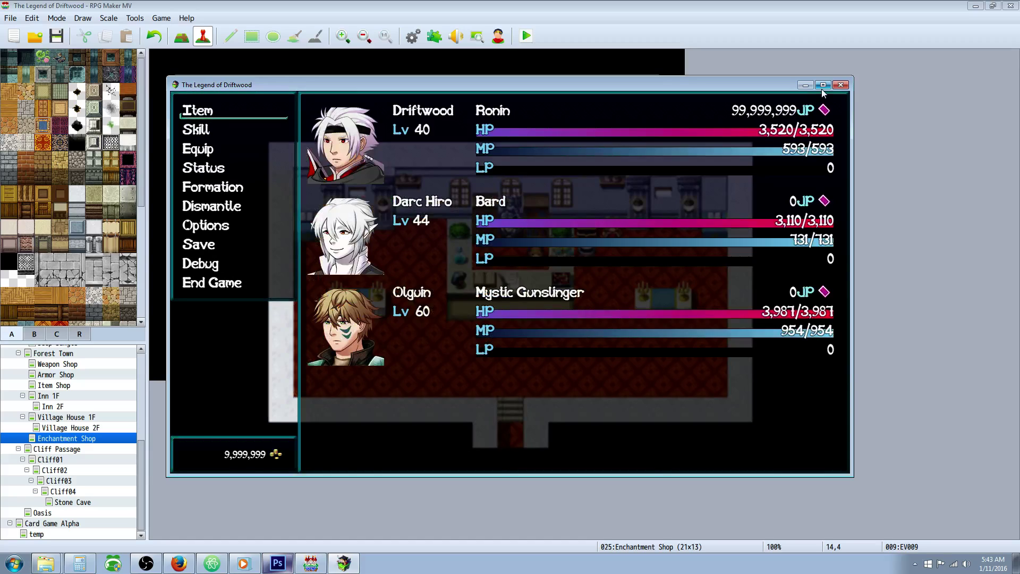
key(Escape)
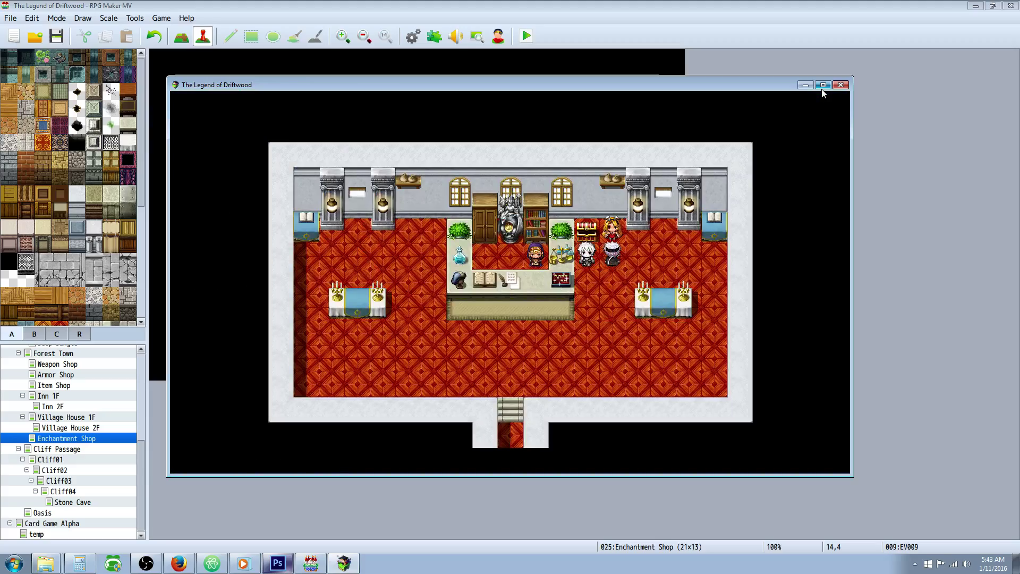
key(Return)
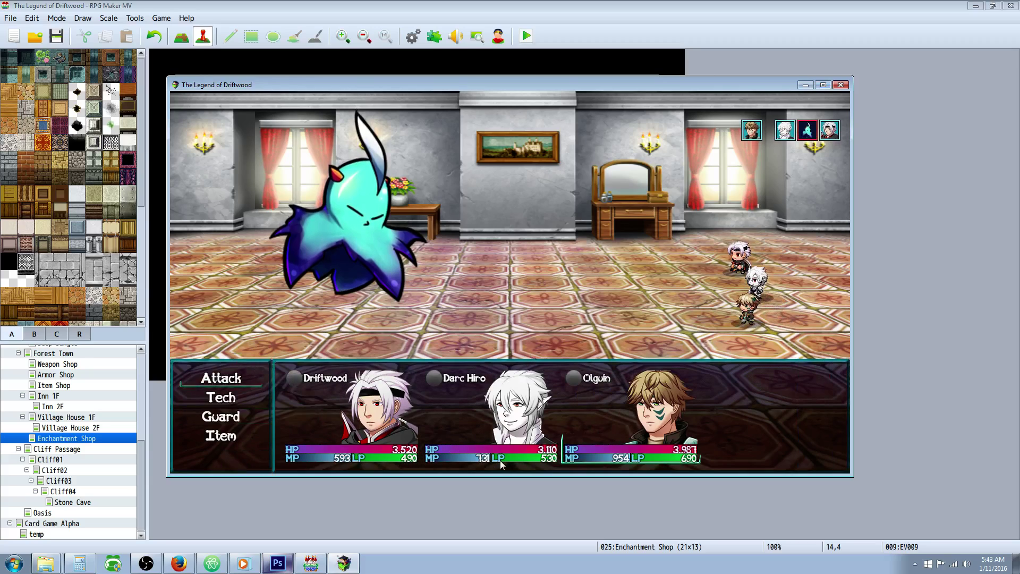
Have Olguin use the Tech skill Fusion Shot II on the Greater Haunt
key(Down)
key(Return)
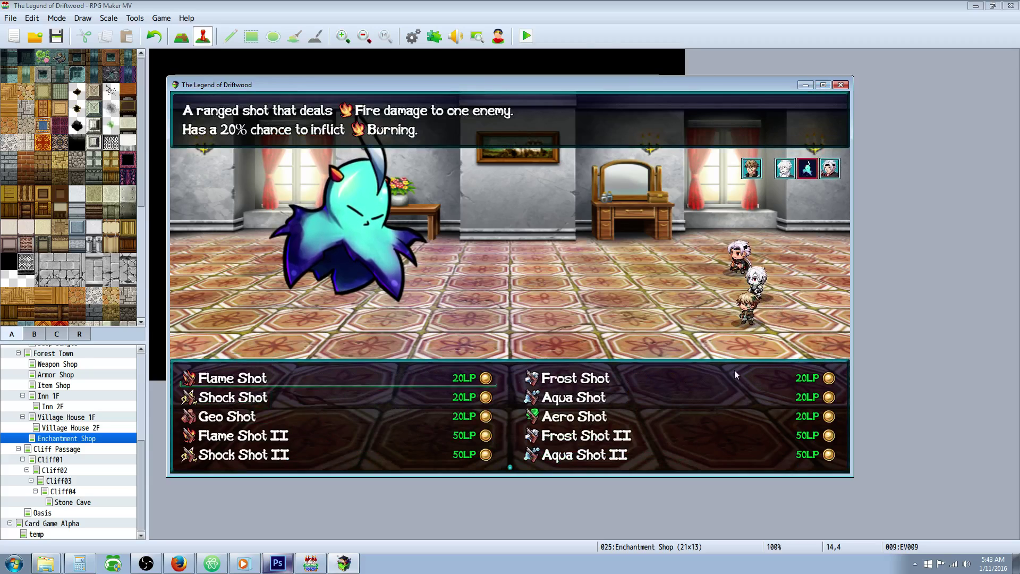
key(Down)
key(Down)
key(Down)
key(Down)
key(Down)
key(Down)
key(Down)
key(Down)
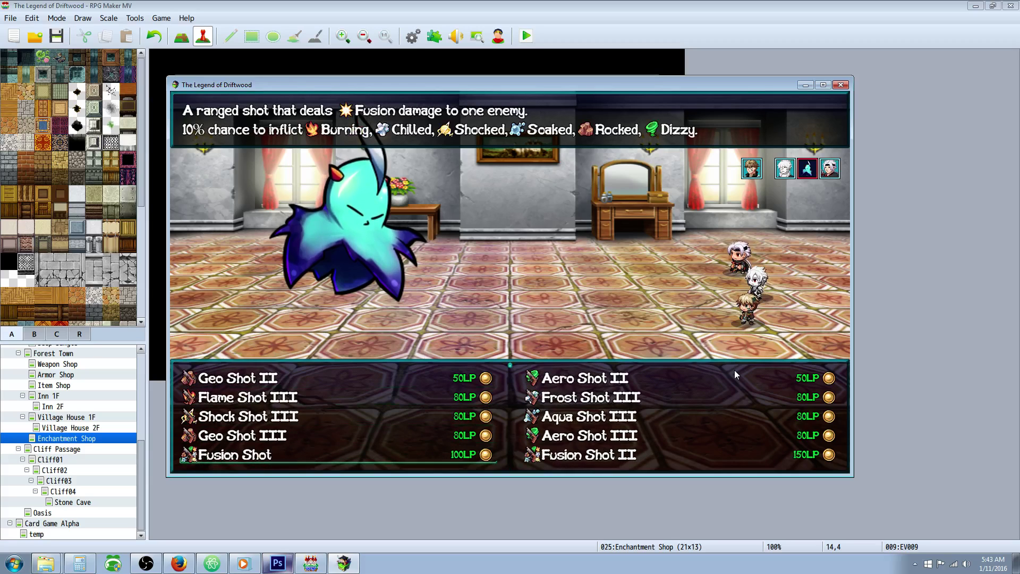
key(Escape)
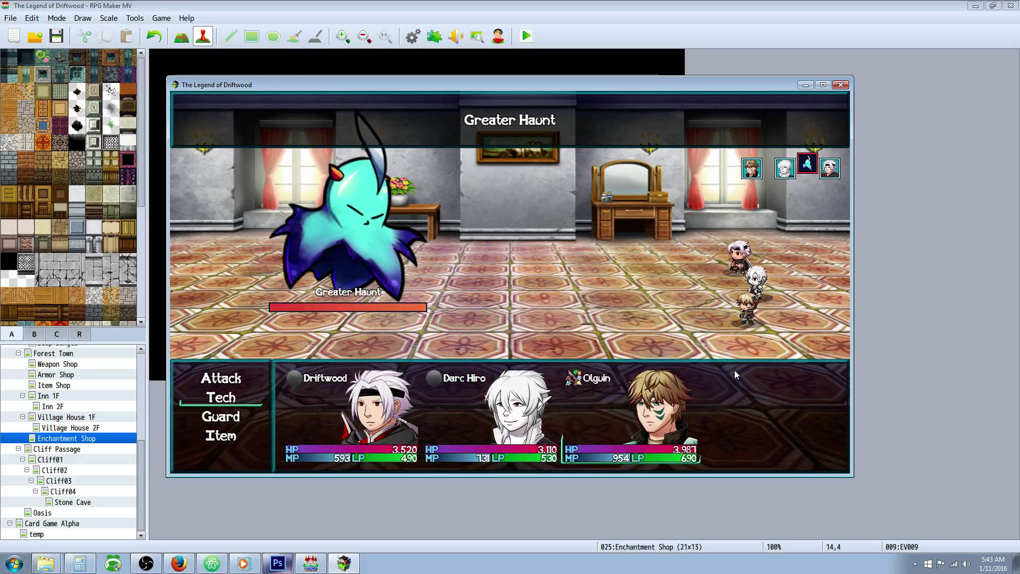
key(Return)
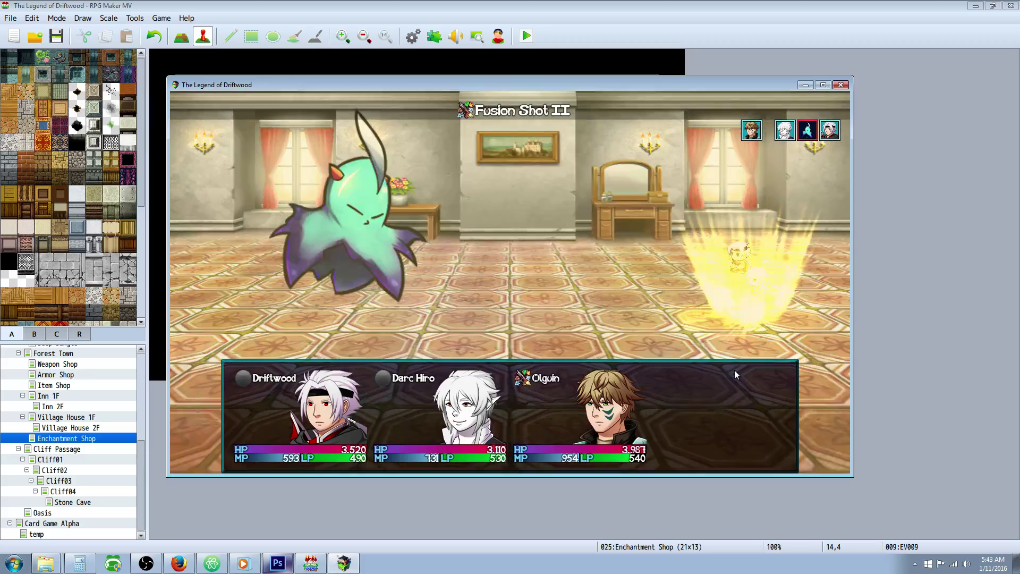